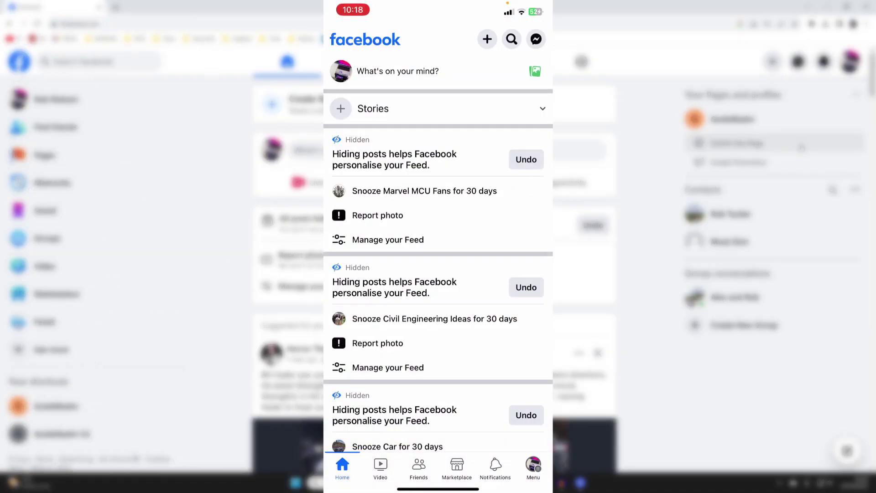
- Expand Settings & Privacy from the mobile app's Menu tab
left_click(533, 467)
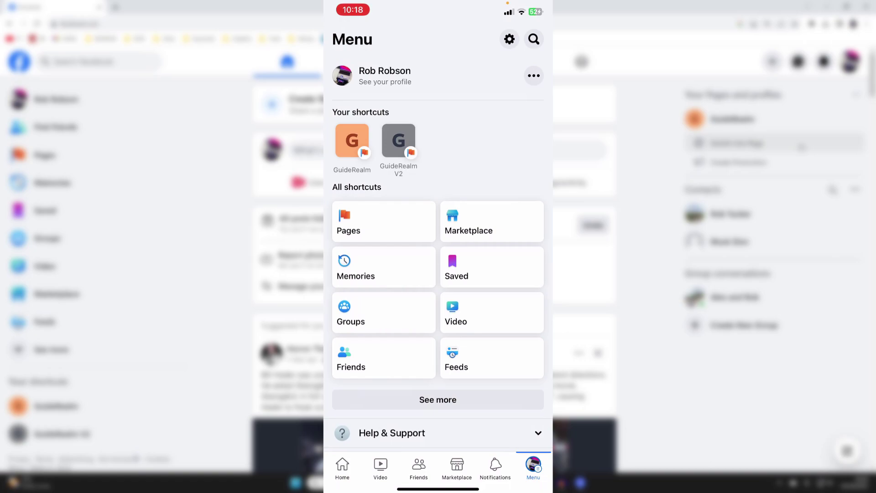
scroll(438, 274, "down", 2)
scroll(438, 274, "down", 2)
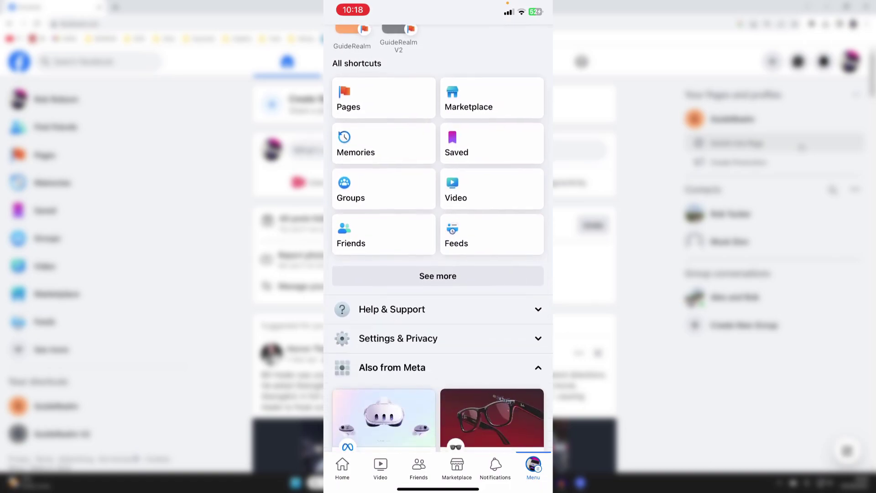
scroll(439, 274, "down", 2)
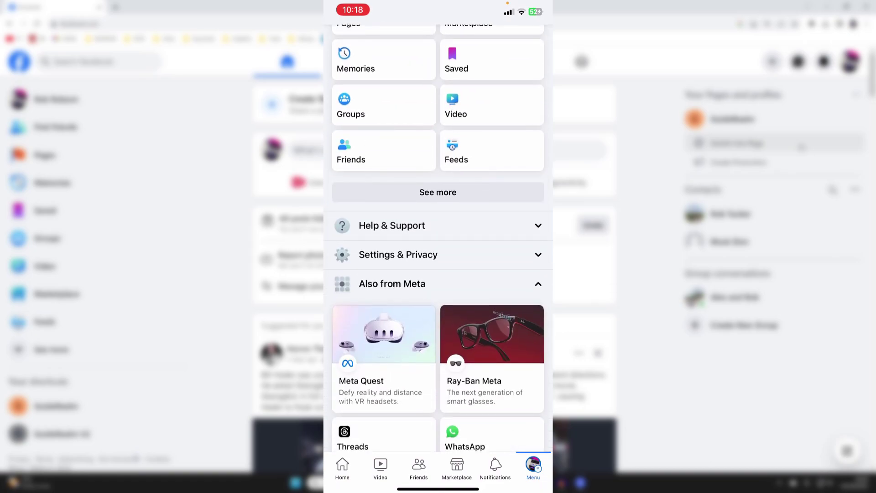
left_click(398, 254)
scroll(439, 274, "down", 3)
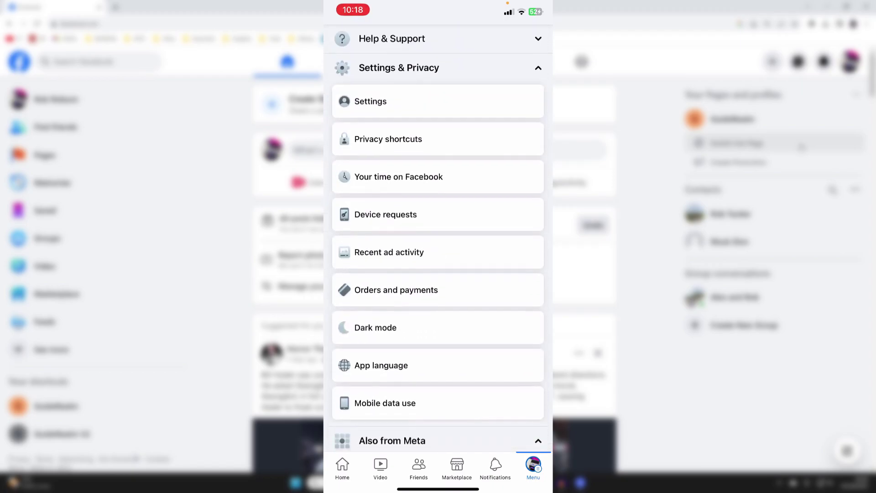
- Open the mobile Settings page and scroll to Audience and visibility, showing Active Status
left_click(370, 101)
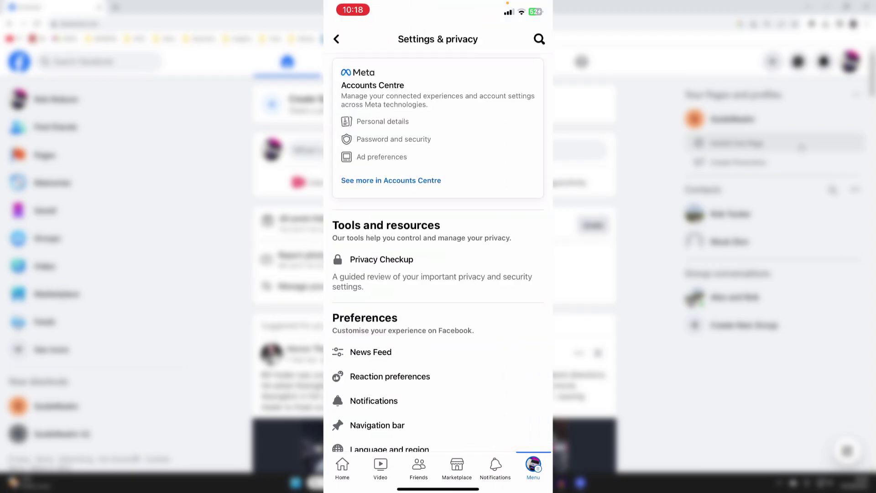
scroll(438, 253, "down", 2)
scroll(438, 253, "down", 1)
scroll(438, 253, "down", 1)
scroll(438, 254, "down", 2)
scroll(439, 246, "down", 2)
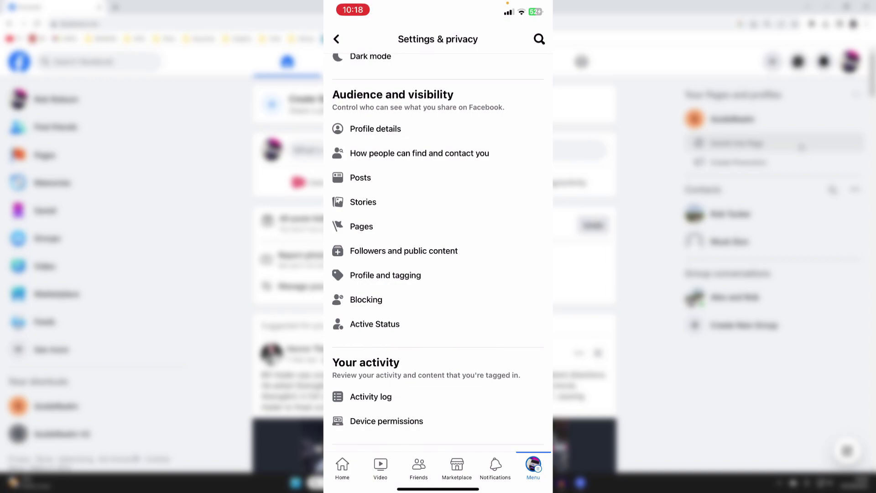
left_click(375, 324)
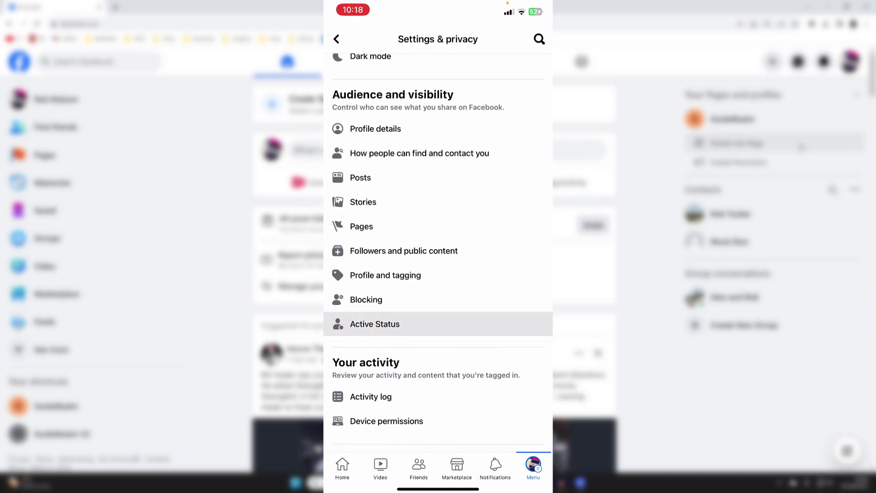
scroll(438, 324, "up", 1)
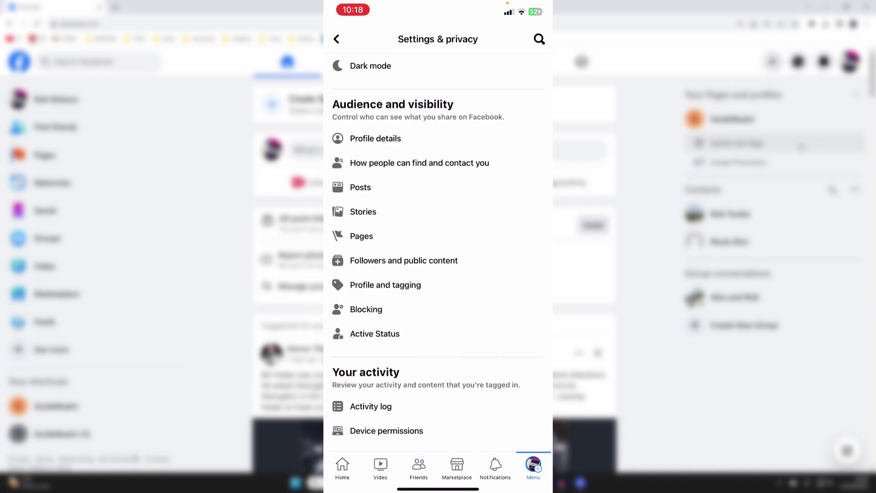
- Switch off 'Show when you're active' in mobile Active Status and confirm Turn Off
left_click(375, 333)
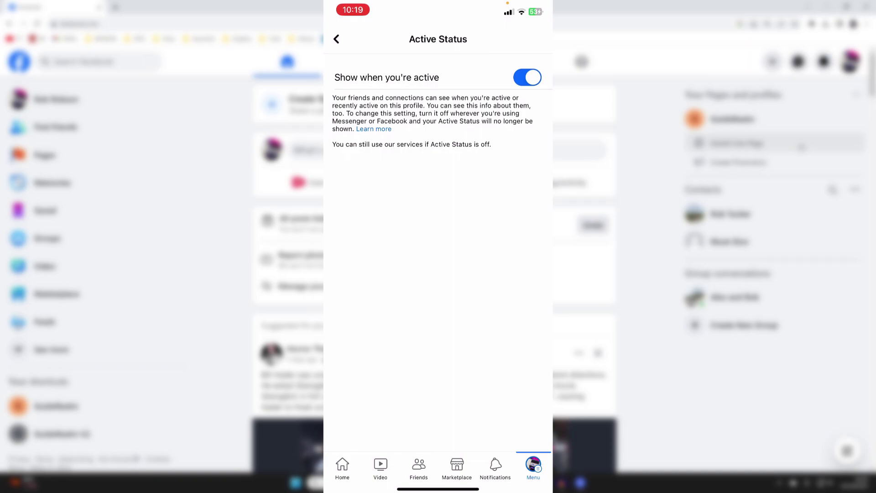
left_click(527, 78)
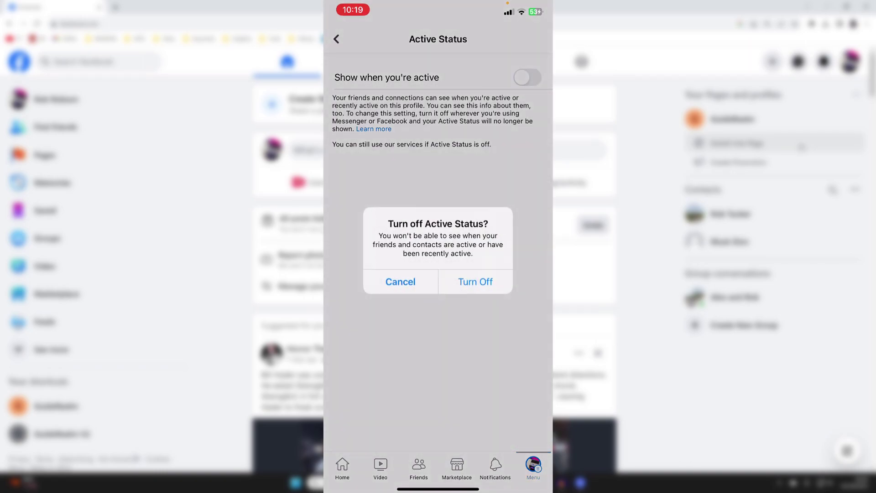
left_click(475, 281)
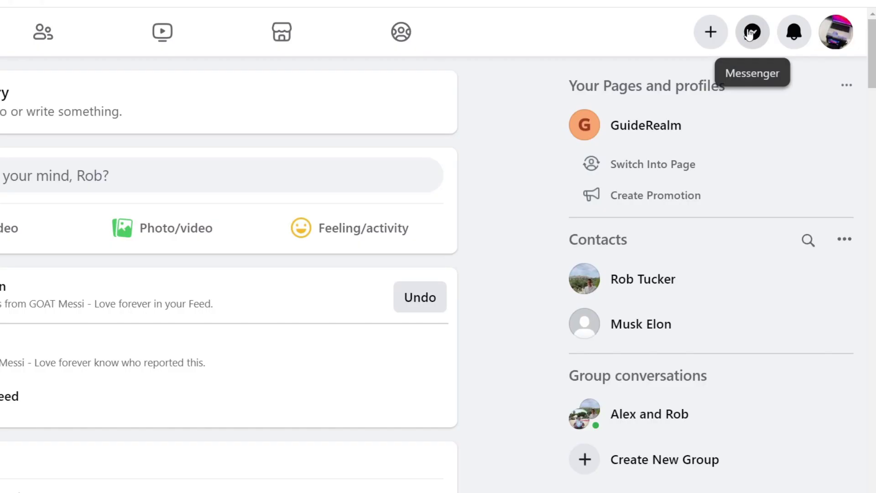
- Open Chat settings from the desktop Messenger chats panel, showing Active Status: ON
left_click(796, 62)
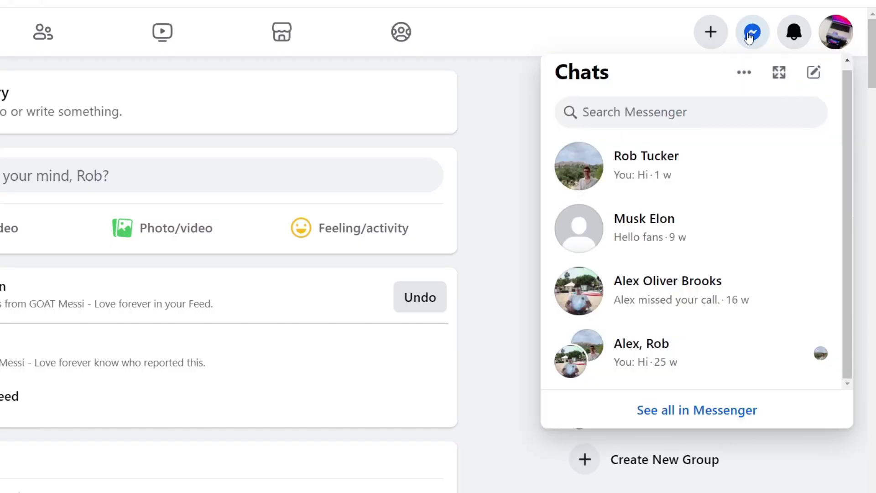
left_click(742, 74)
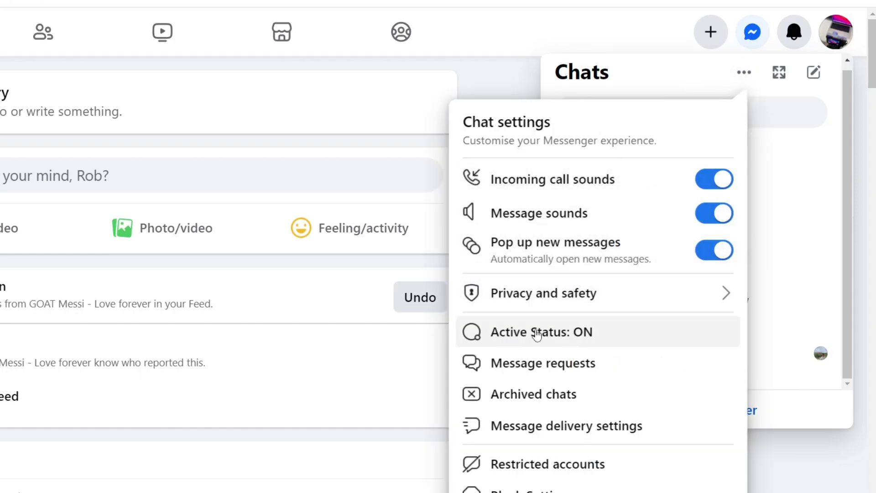
- Switch the desktop Active Status toggle from ON to OFF and save
left_click(536, 334)
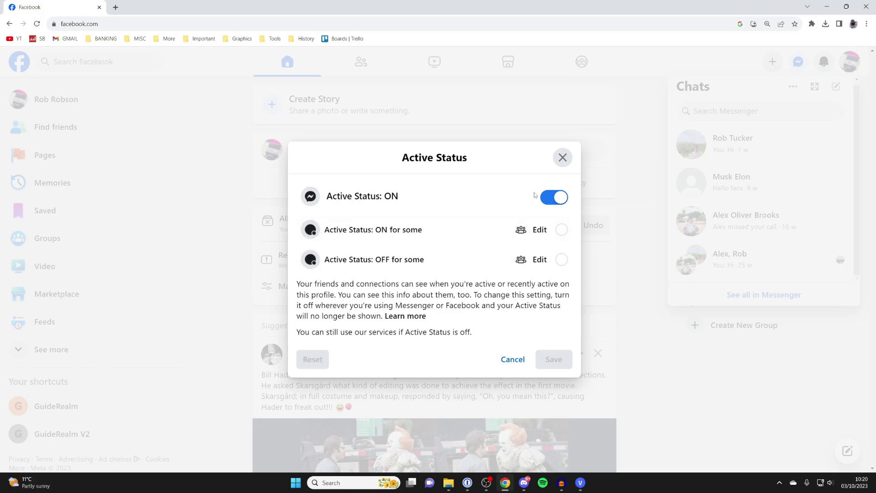
left_click(558, 197)
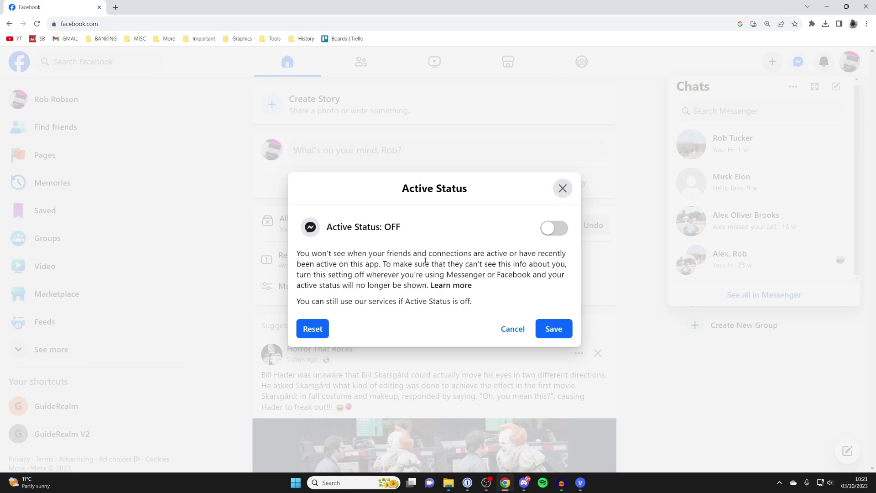
left_click(566, 333)
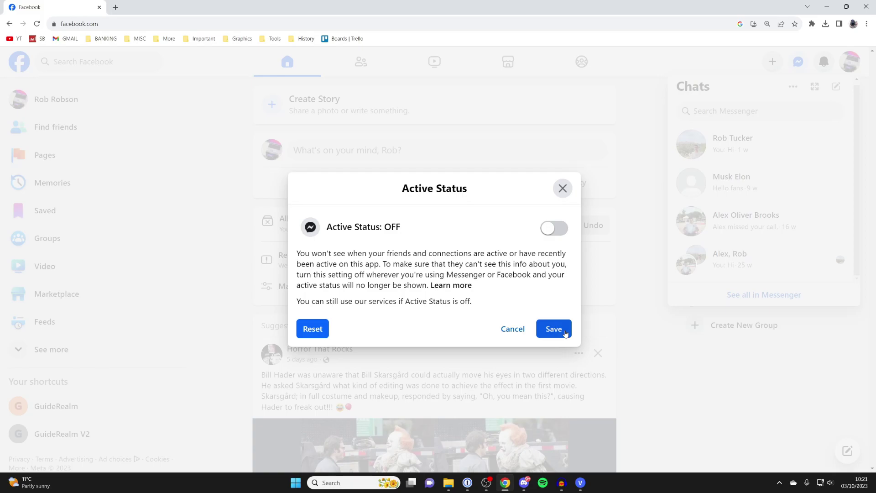